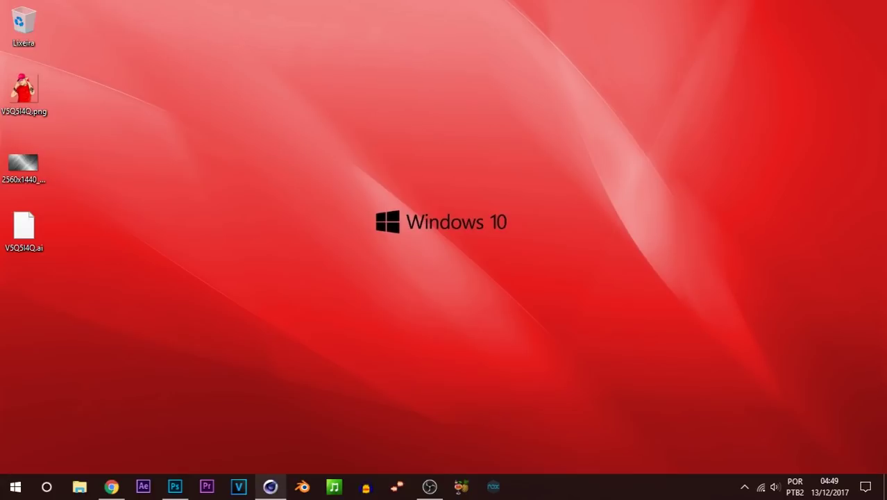
- Switch to Photoshop and open V5Q5I4Q.png from the Desktop
click(176, 485)
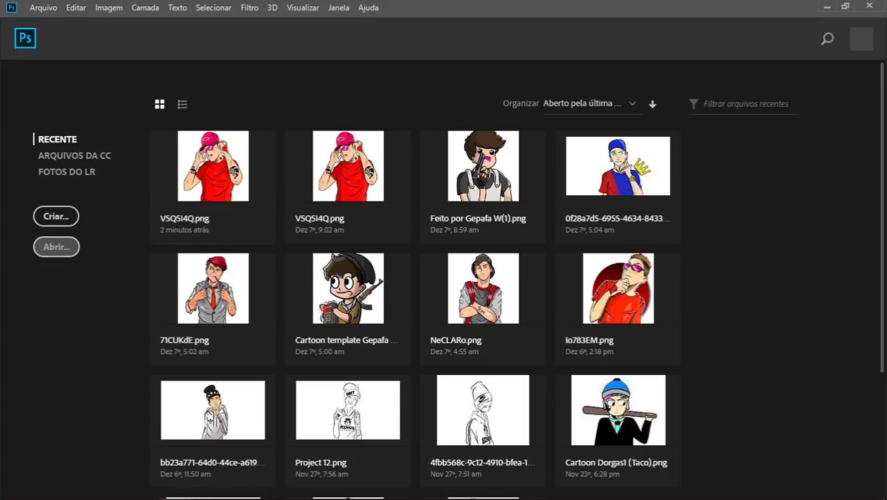
click(43, 8)
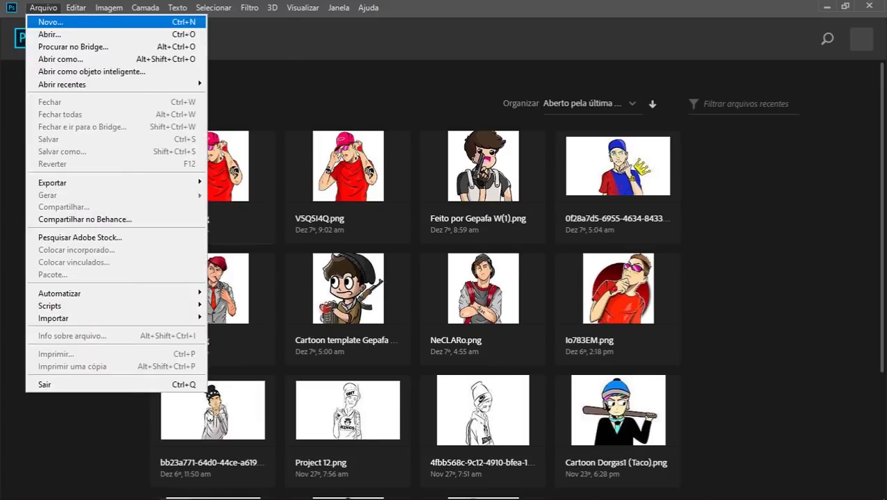
click(49, 34)
click(232, 104)
click(312, 104)
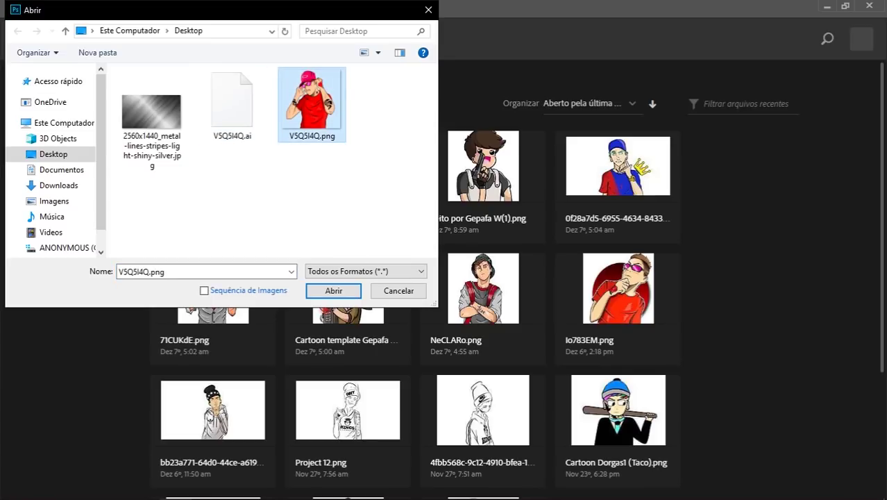
click(233, 104)
click(311, 104)
key(Return)
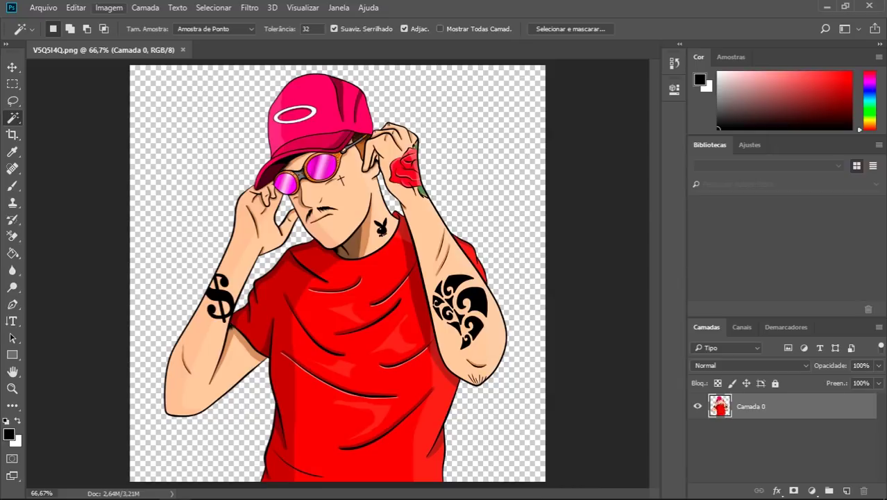
- Turn the character into a black silhouette with a Hue/Saturation adjustment, setting Lightness to -100
click(109, 7)
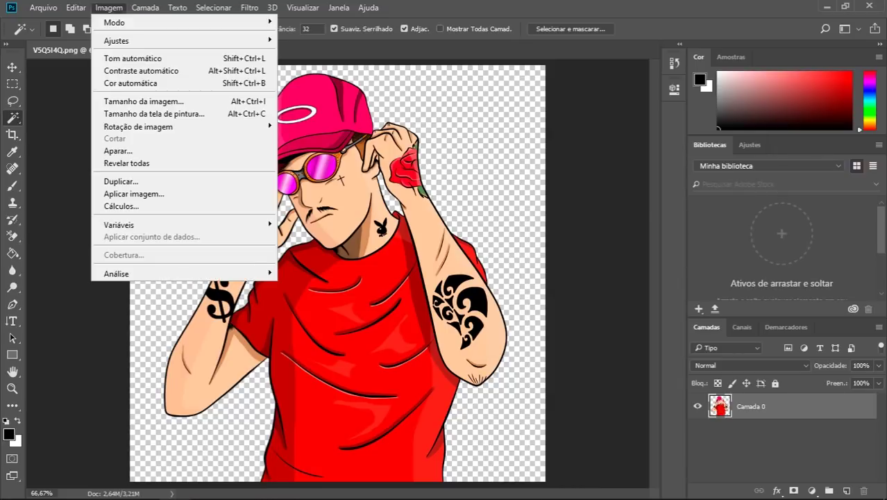
mouse_move(117, 40)
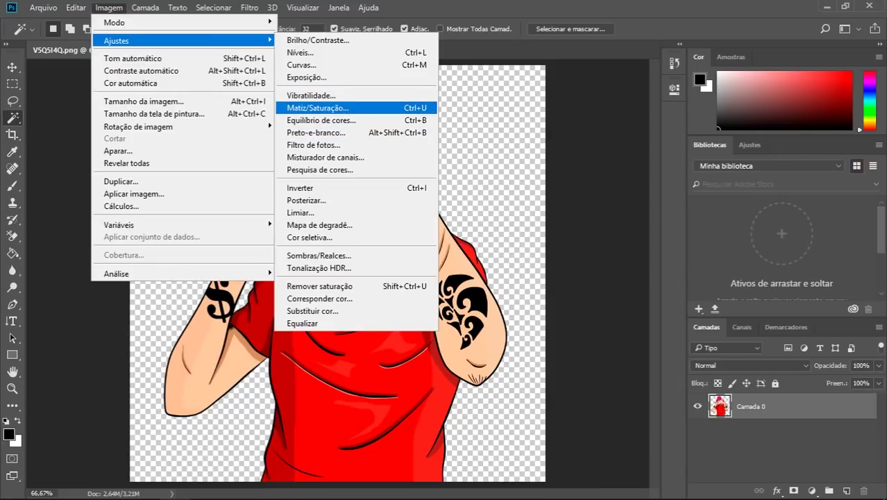
click(318, 108)
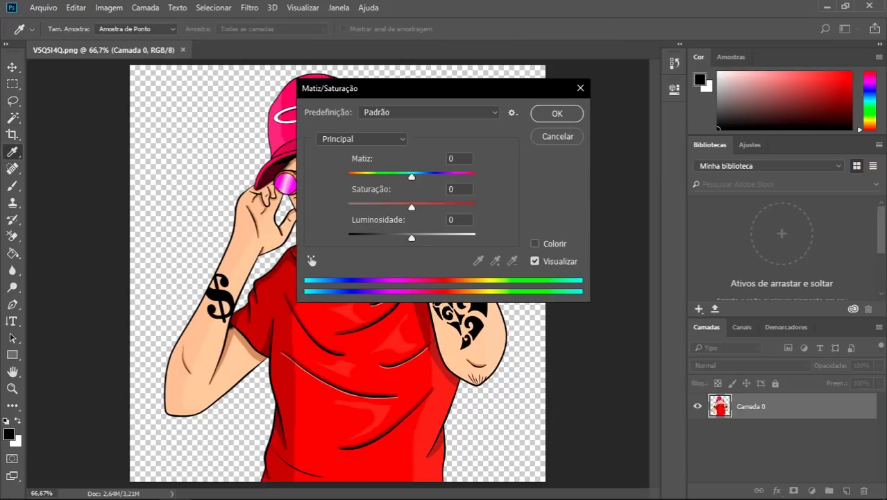
drag(411, 238, 348, 237)
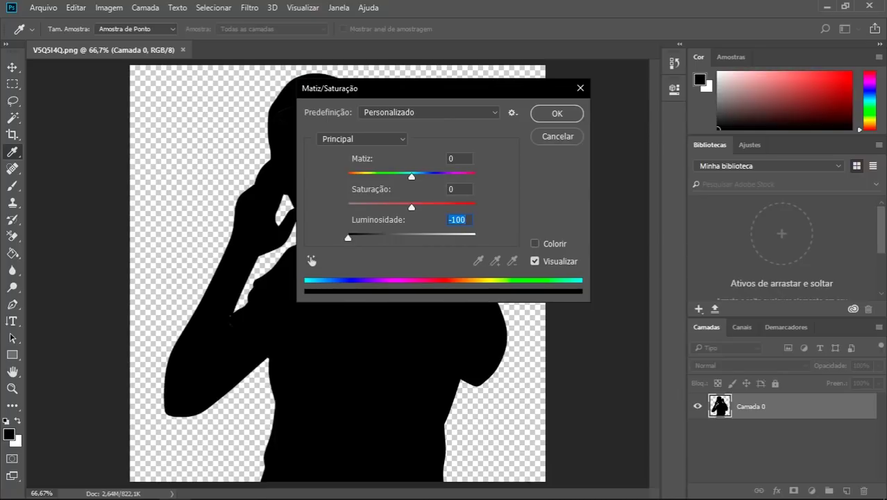
key(Return)
- Select the black silhouette of the character with the Magic Wand tool
key(w)
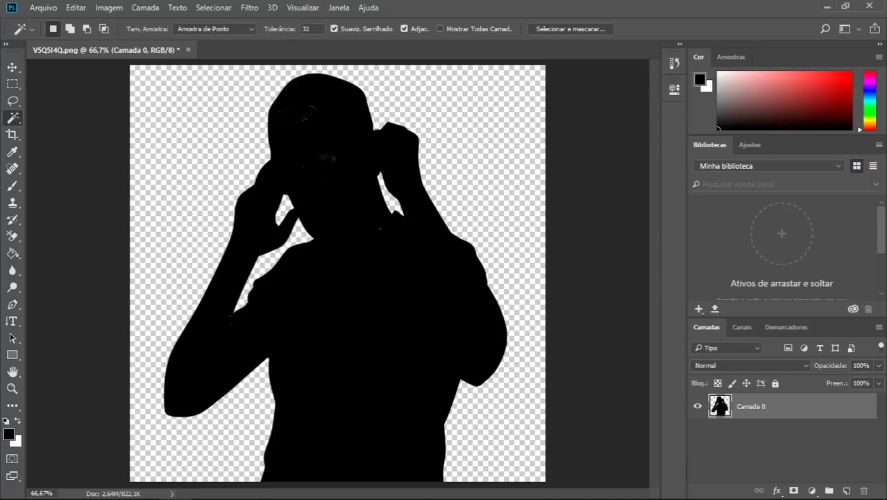
right_click(13, 118)
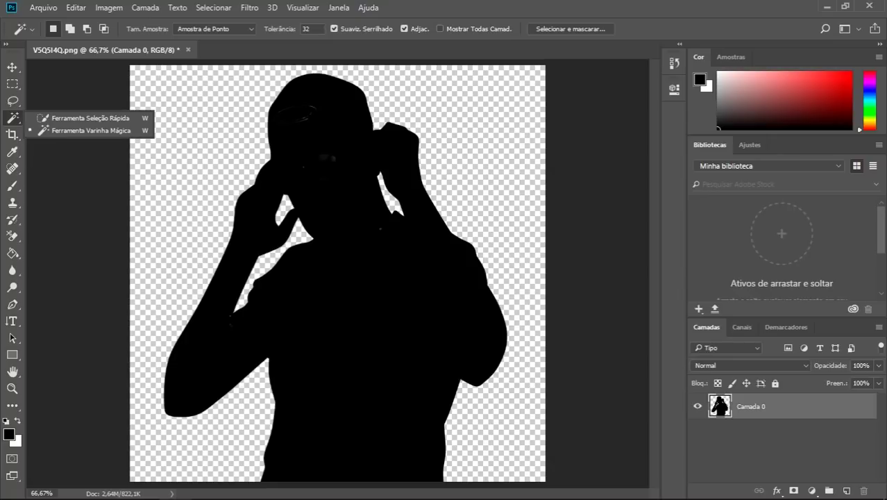
click(12, 118)
right_click(12, 118)
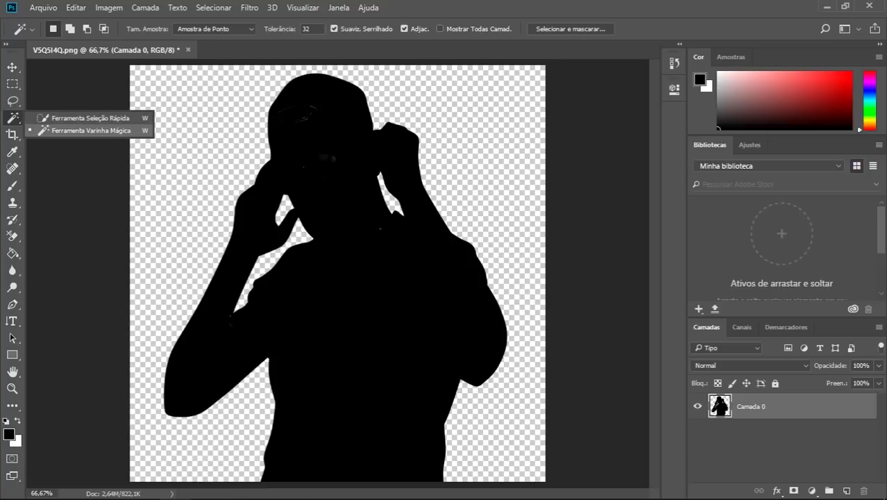
click(84, 130)
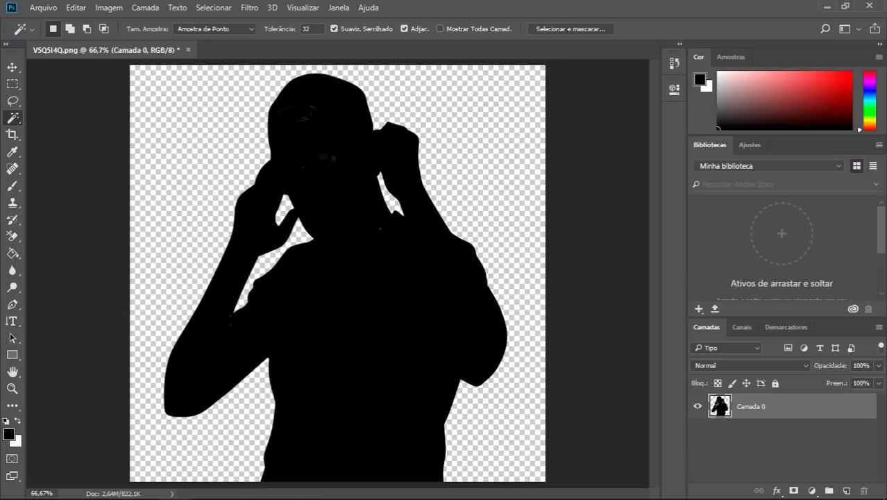
click(354, 298)
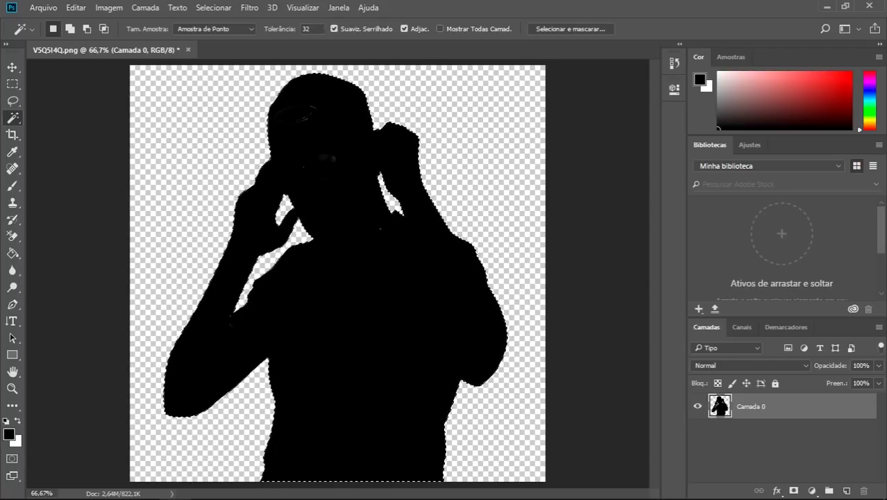
- Create a work path from the silhouette selection with a tolerance of 2.0 pixels
right_click(352, 154)
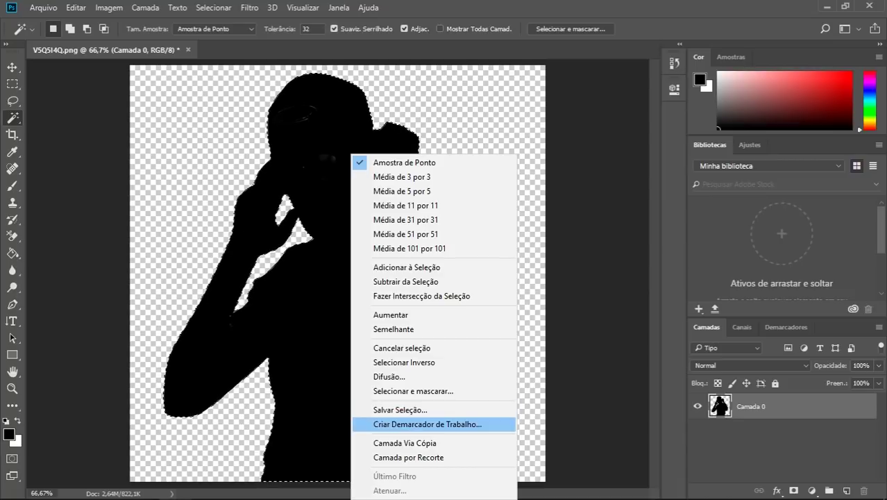
click(426, 423)
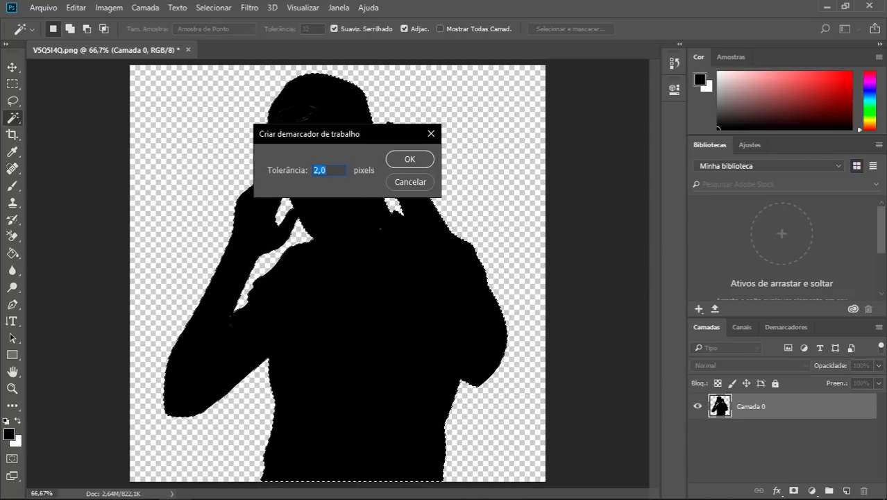
key(Return)
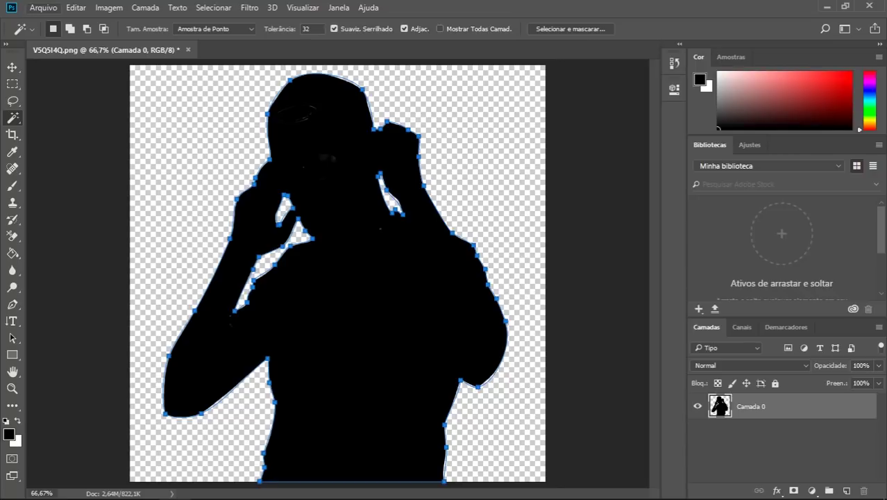
- Export the work path to Illustrator format as V5Q5I4Q.ai on the Desktop, overwriting the existing file
click(43, 8)
mouse_move(55, 182)
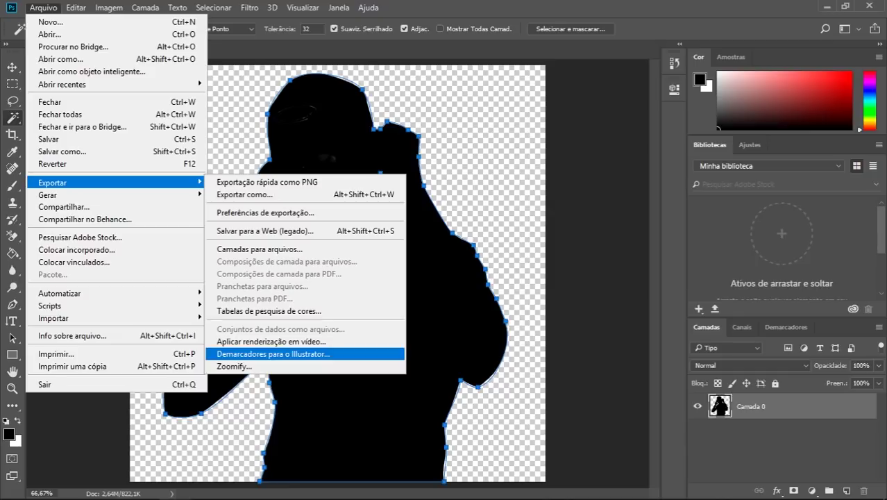
click(277, 353)
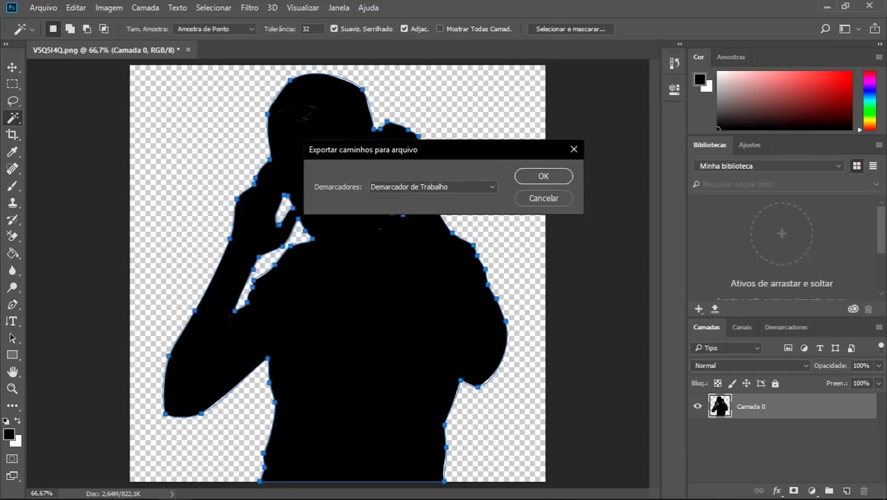
key(Return)
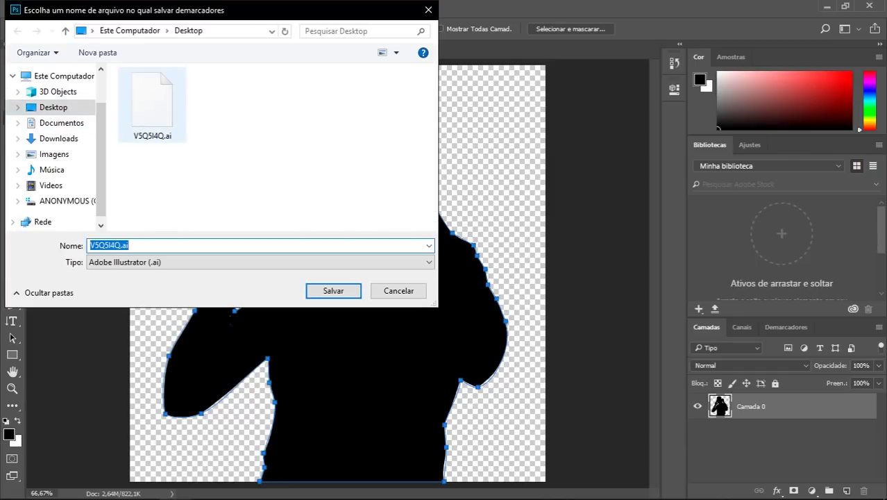
click(333, 291)
click(475, 256)
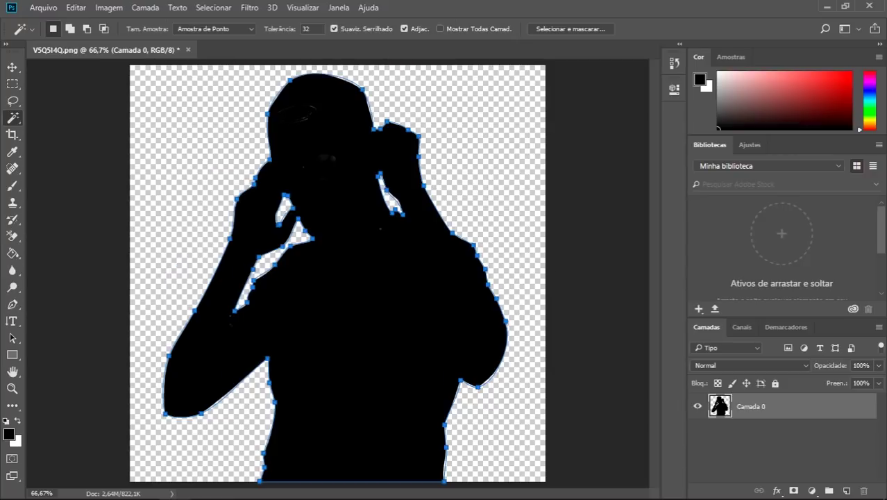
- Switch to Cinema 4D and open V5Q5I4Q.ai from the Desktop, importing it at scale 1 centimeter with Connect Splines enabled
click(826, 6)
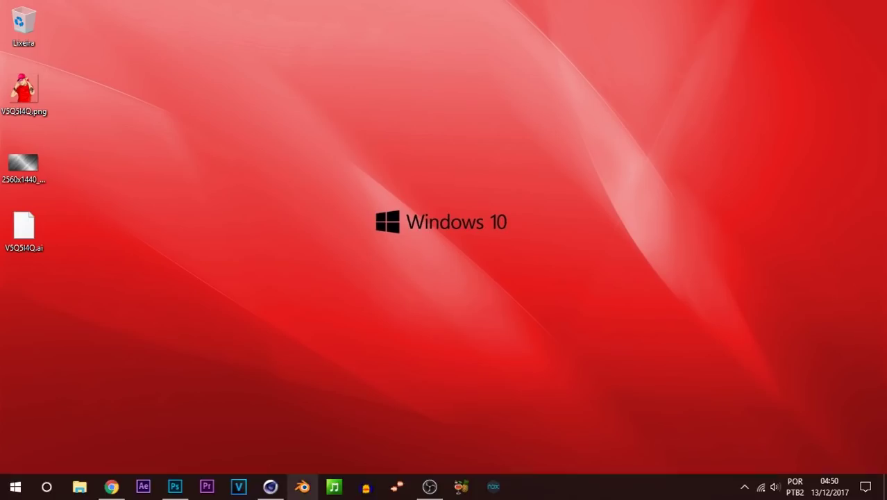
click(270, 486)
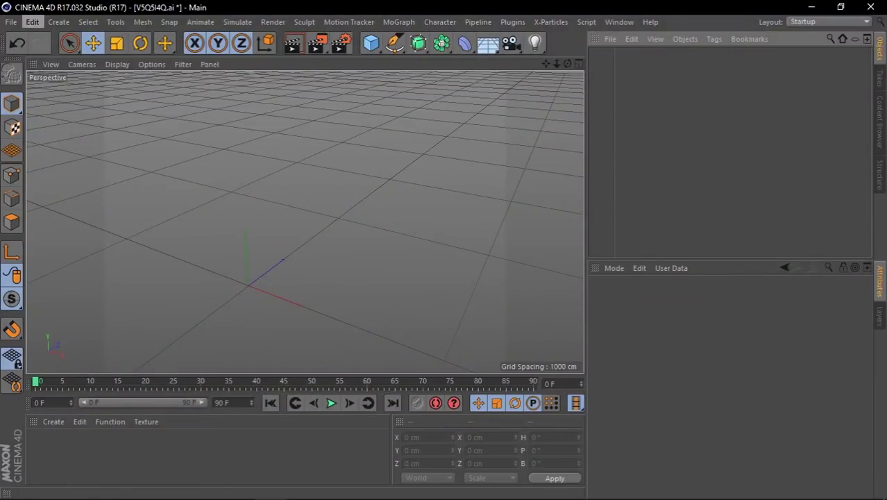
click(11, 22)
click(31, 55)
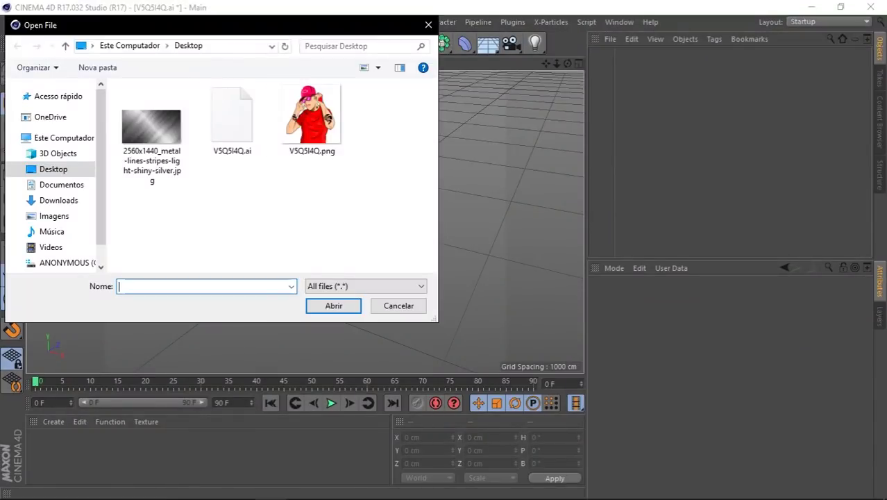
click(233, 122)
click(152, 132)
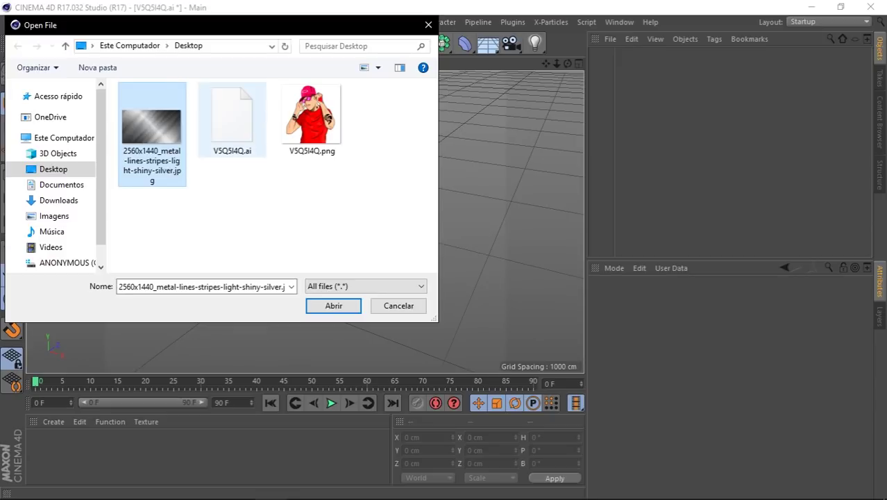
click(232, 121)
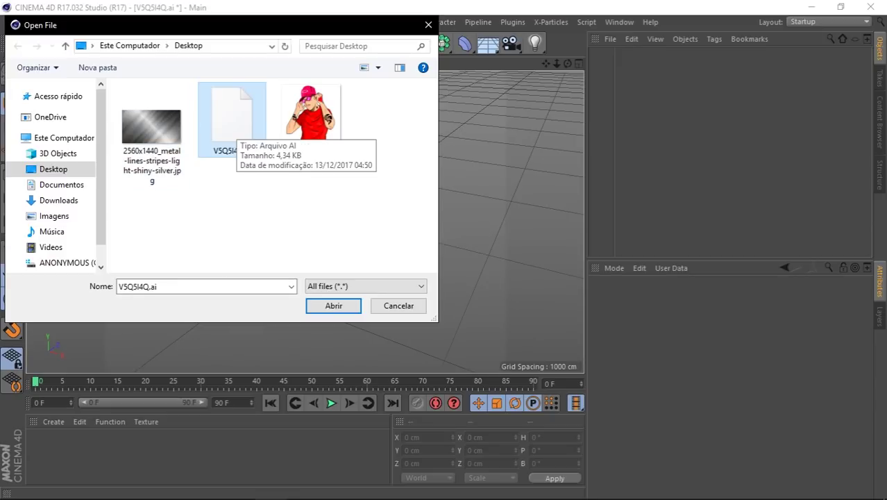
click(152, 129)
double_click(232, 124)
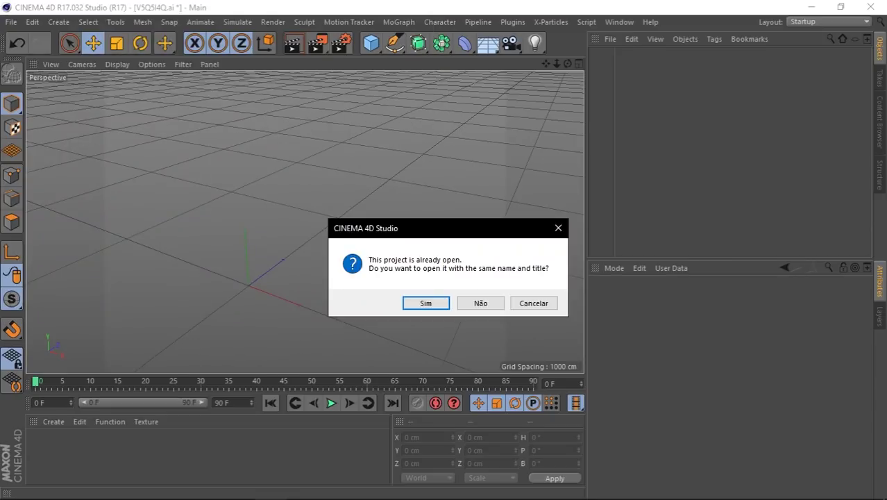
key(Return)
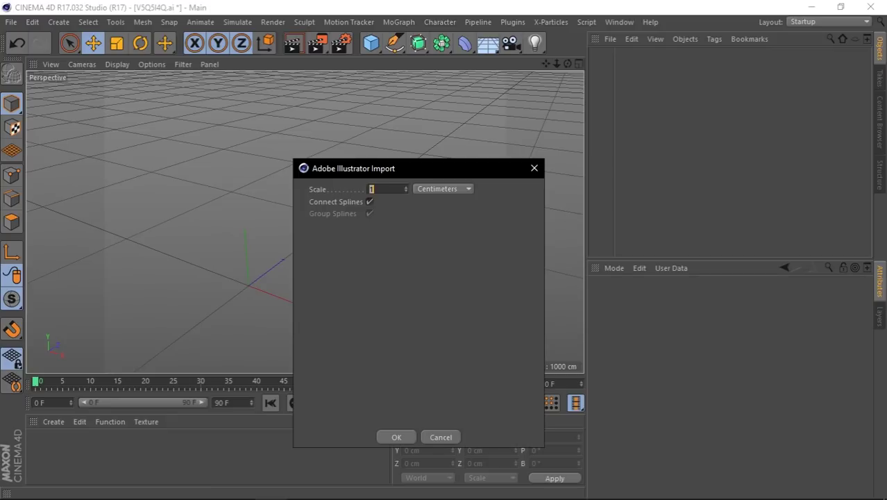
key(Return)
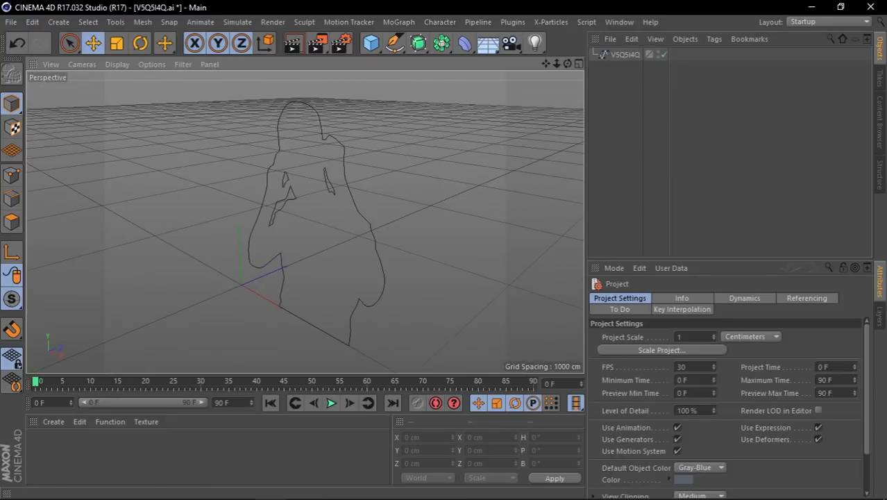
- Add an Extrude generator and make the V5Q5I4Q spline its child to give the silhouette thickness
mouse_move(567, 63)
mouse_down()
mouse_move(388, 55)
mouse_move(556, 62)
mouse_up()
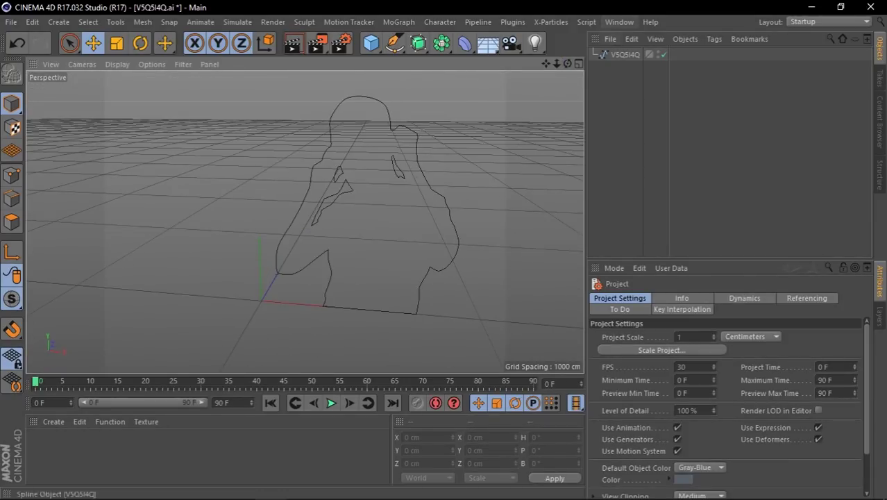
drag(567, 63, 503, 68)
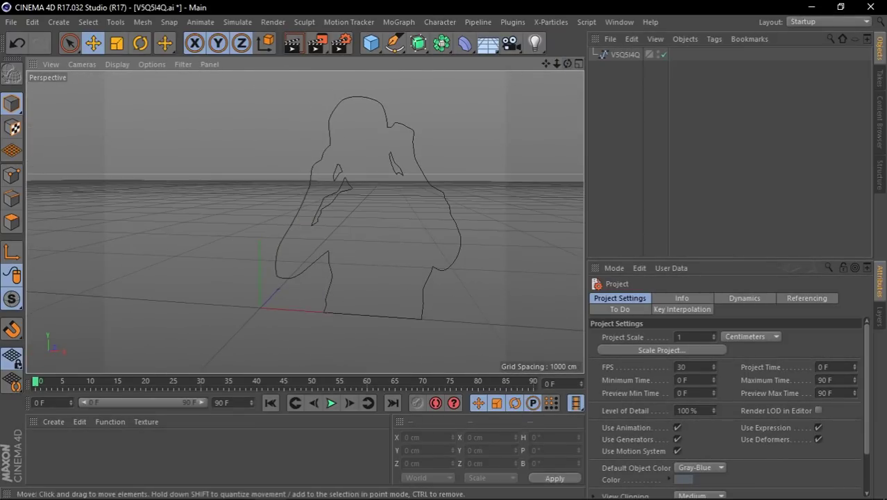
click(626, 54)
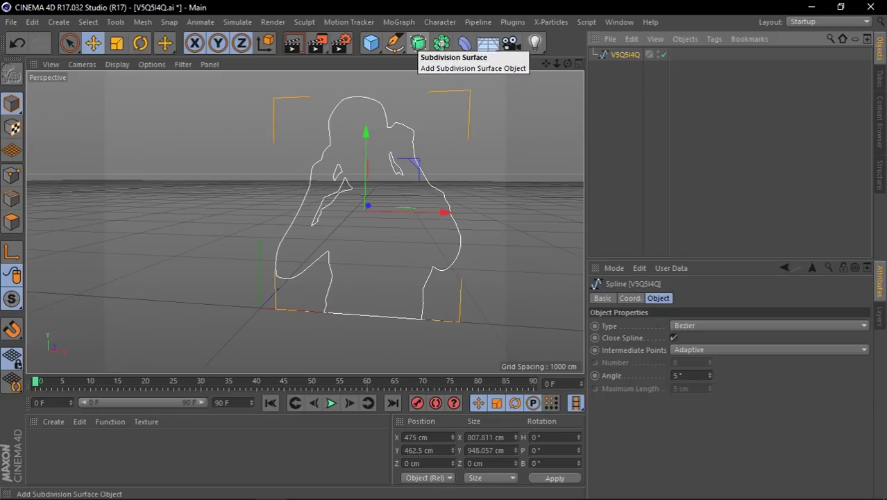
click(419, 43)
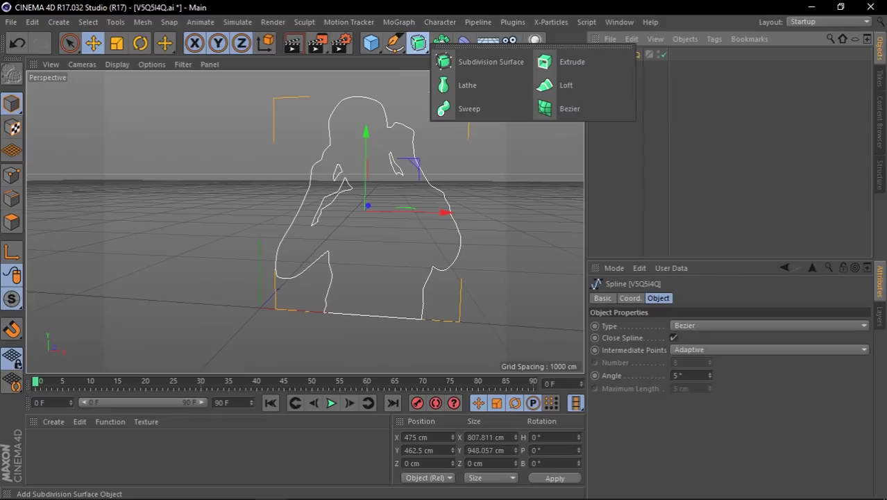
click(572, 62)
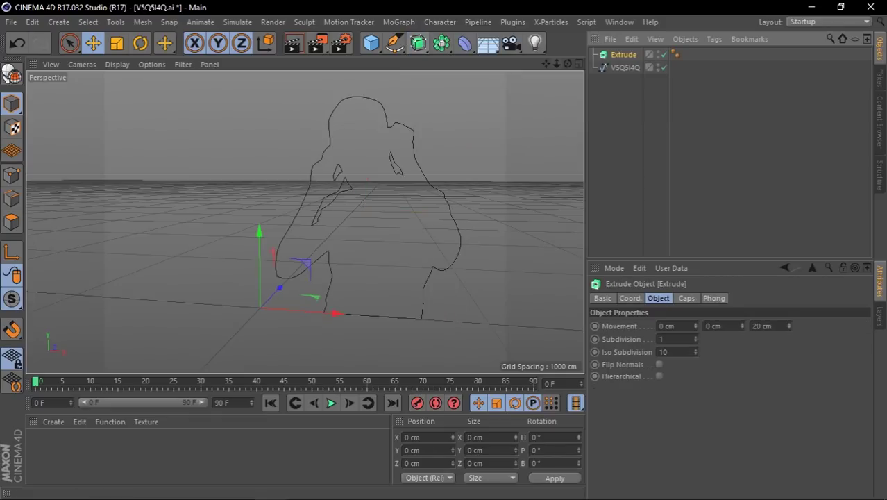
click(624, 67)
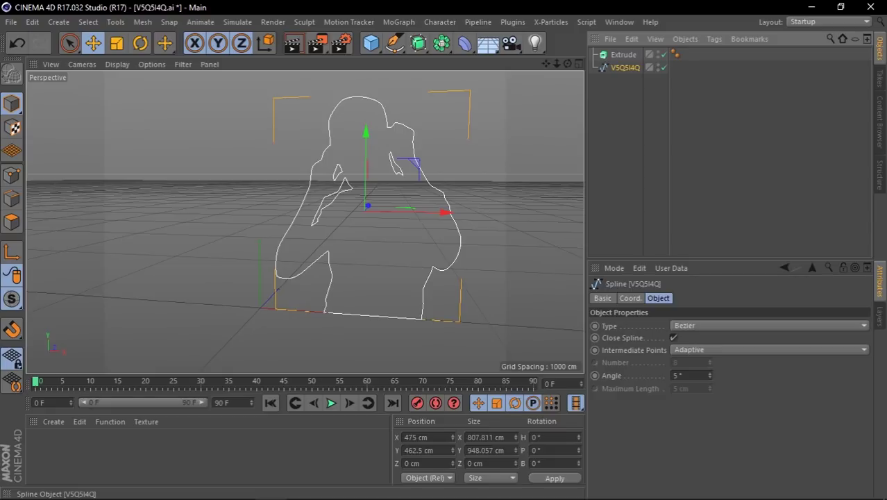
drag(624, 68, 623, 55)
drag(568, 64, 538, 68)
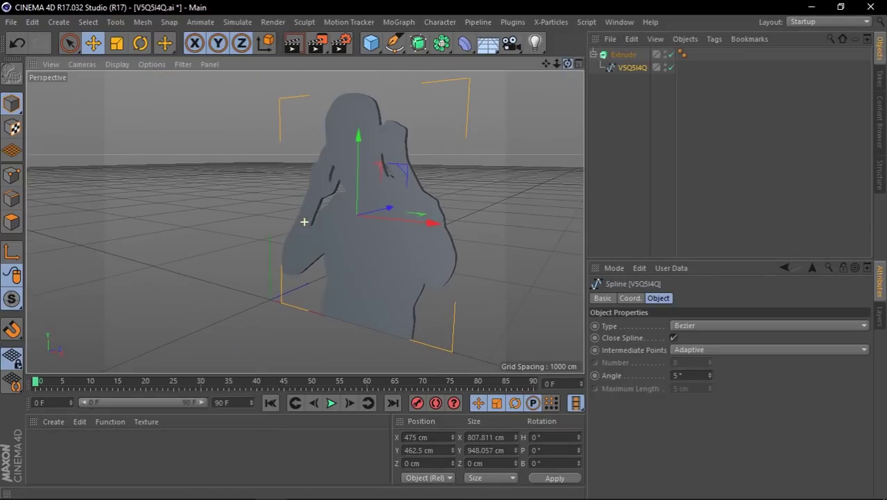
- Try Fillet Cap for both the start and end caps of the Extrude object
drag(304, 221, 304, 221)
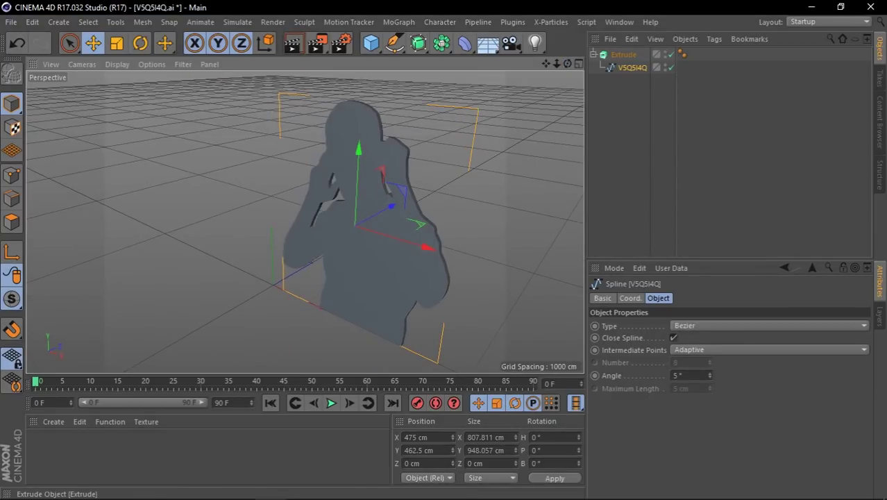
click(623, 54)
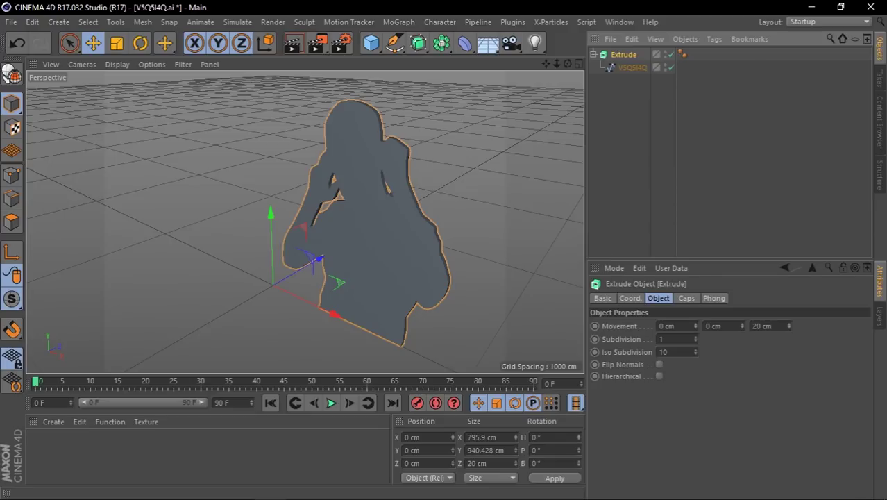
click(686, 298)
click(777, 326)
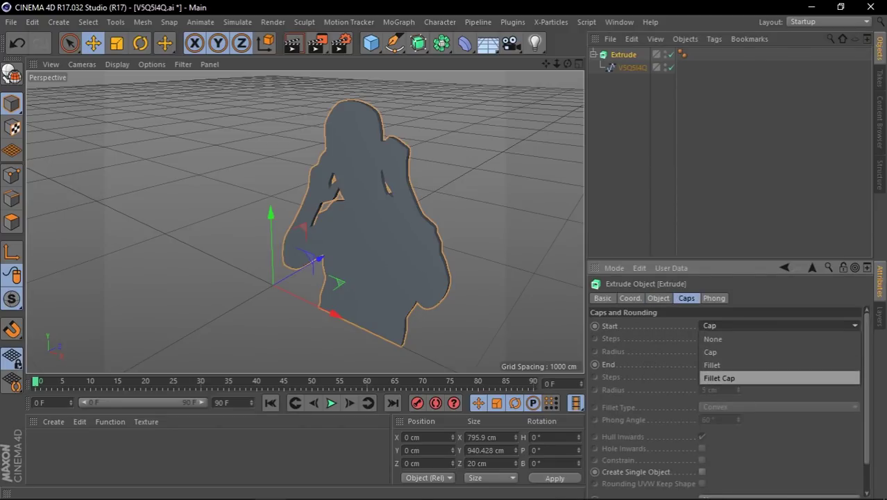
click(719, 378)
click(703, 351)
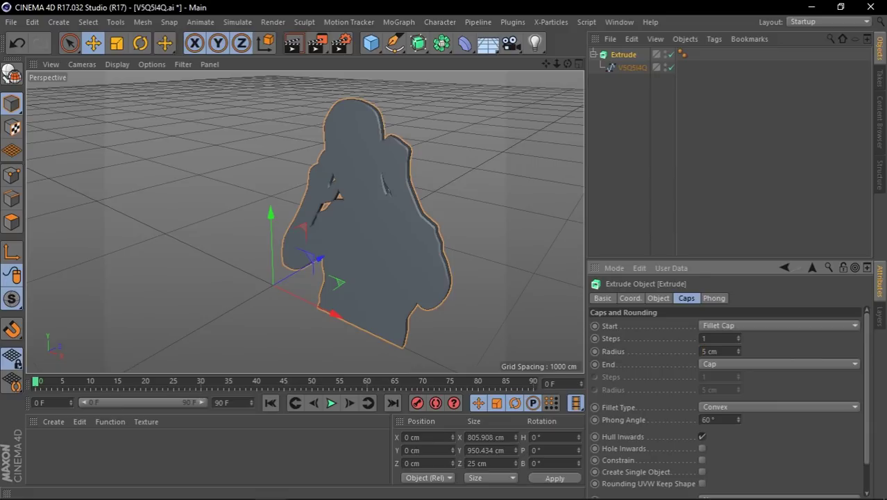
alt+drag(360, 235, 322, 213)
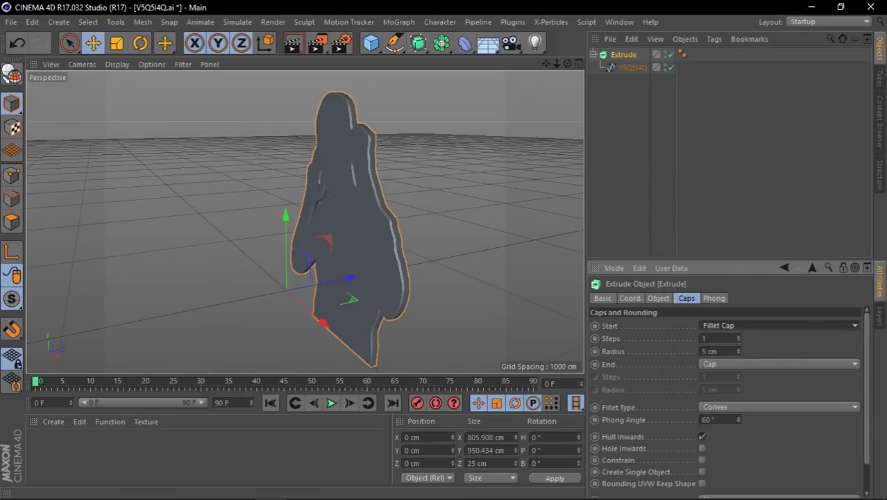
click(777, 364)
click(722, 417)
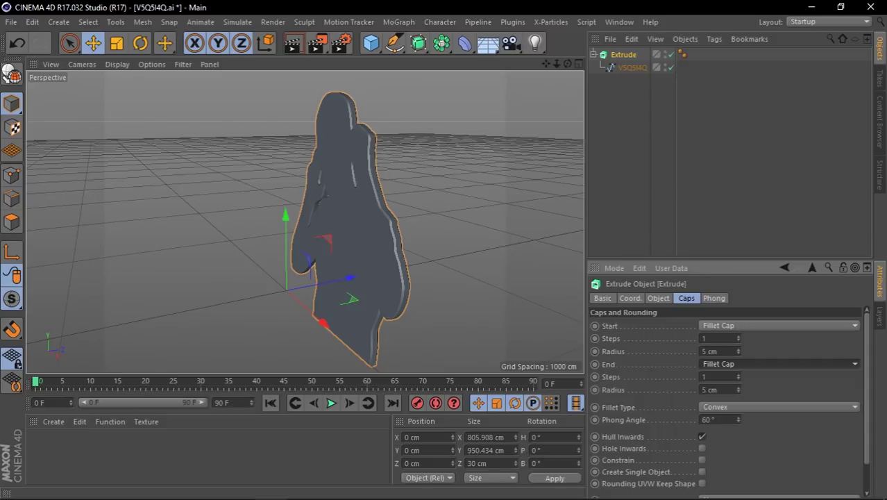
- Return the Extrude object's start and end caps to the plain Cap type
click(777, 326)
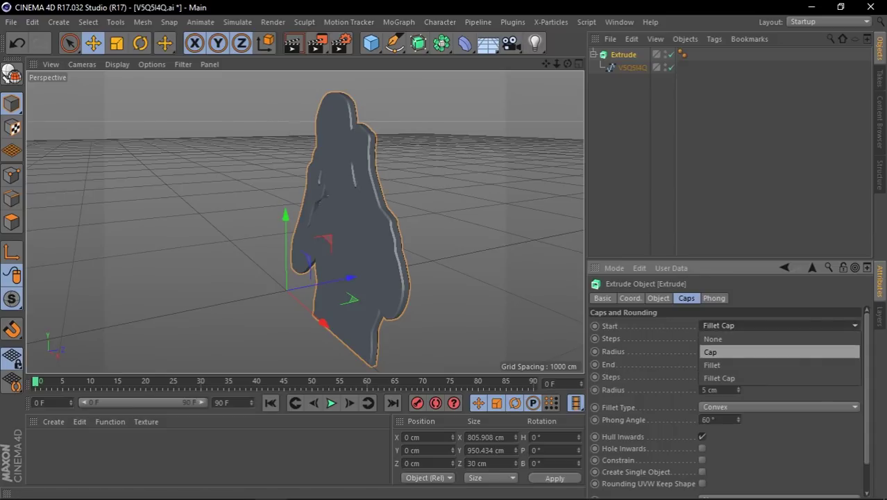
click(722, 351)
click(777, 363)
click(722, 388)
- Set the Extrude object's Z movement to 40 cm to thicken the silhouette
click(658, 298)
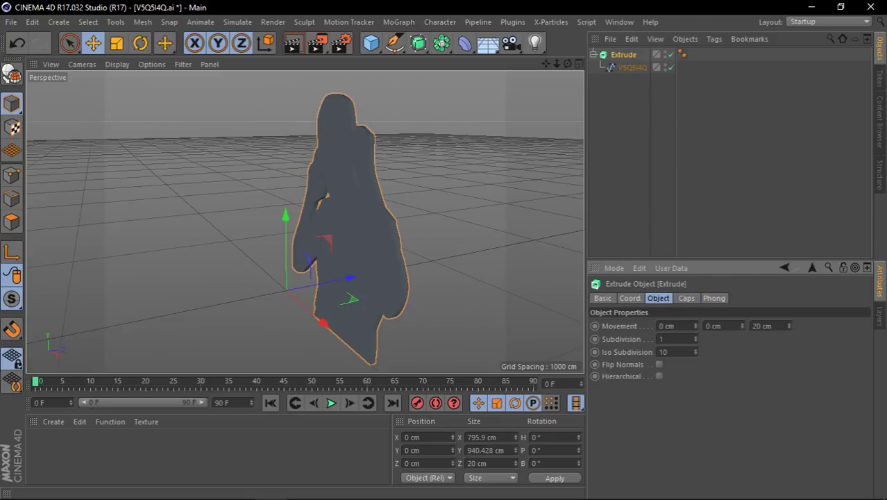
drag(788, 326, 750, 325)
text(40)
key(Return)
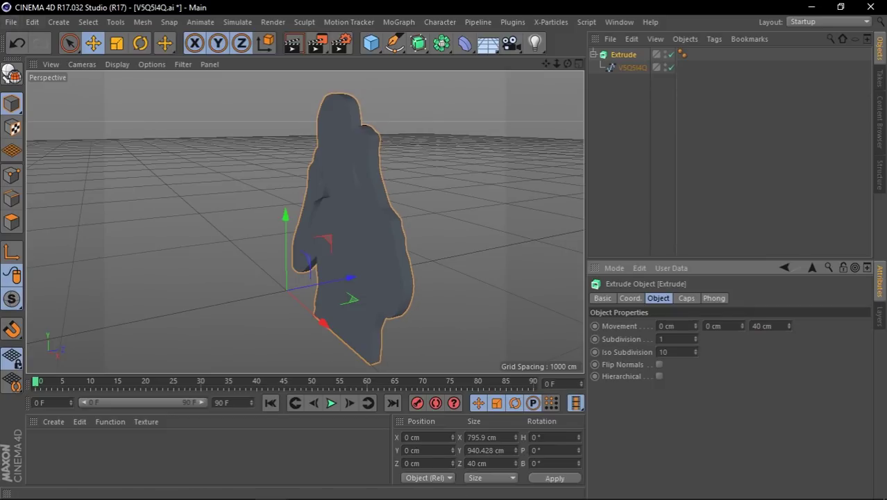
- Export the model to the Desktop as the Wavefront file V5Q5I4Q.obj, using the 3ds Max preset at scale 1 centimeter
click(11, 22)
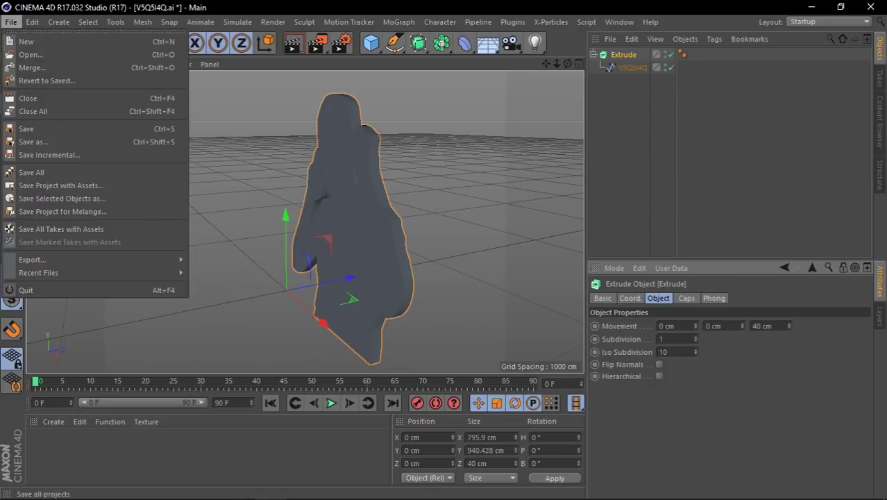
mouse_move(42, 259)
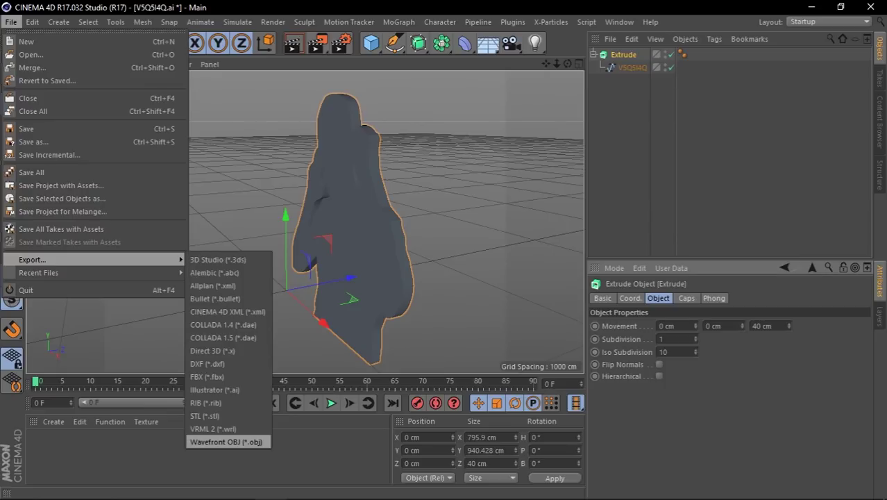
click(226, 441)
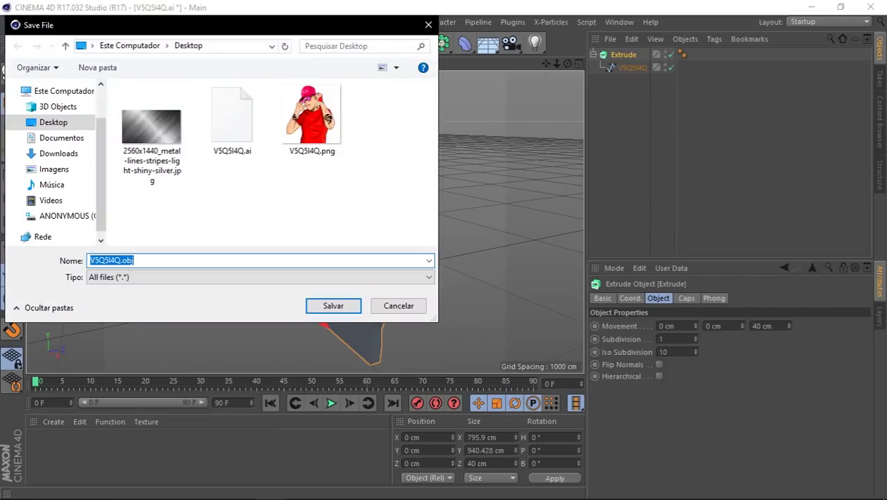
key(Return)
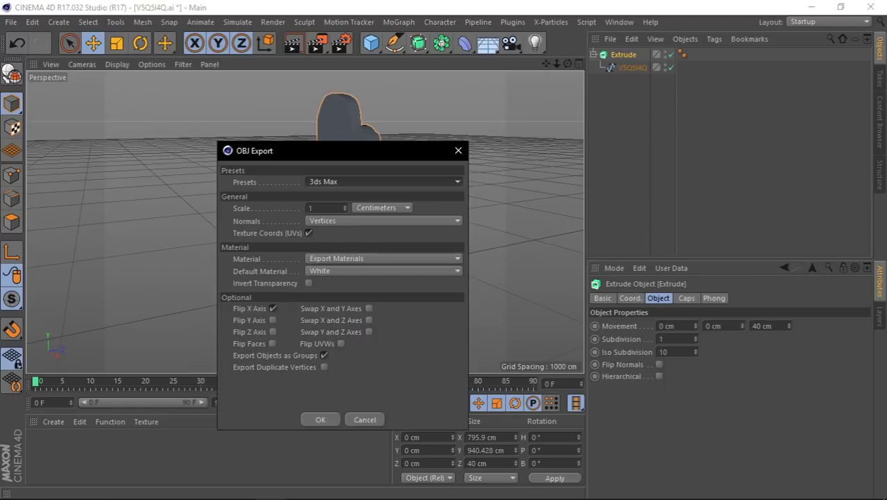
click(383, 182)
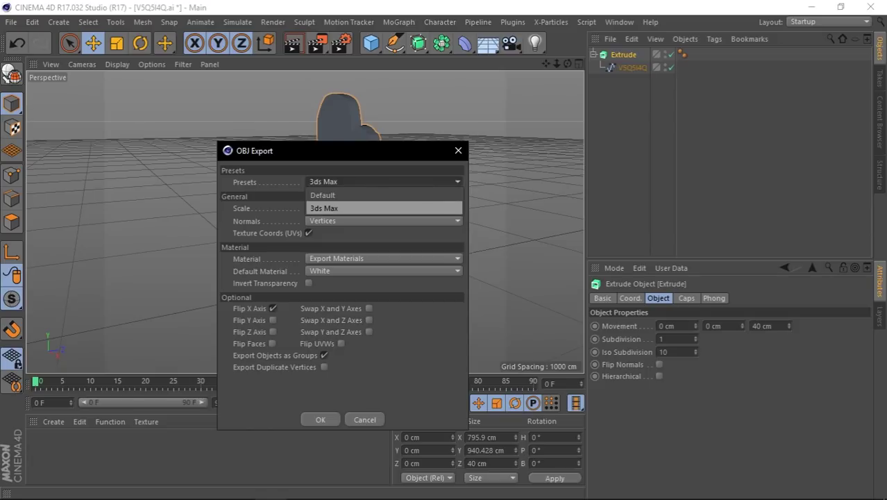
key(Return)
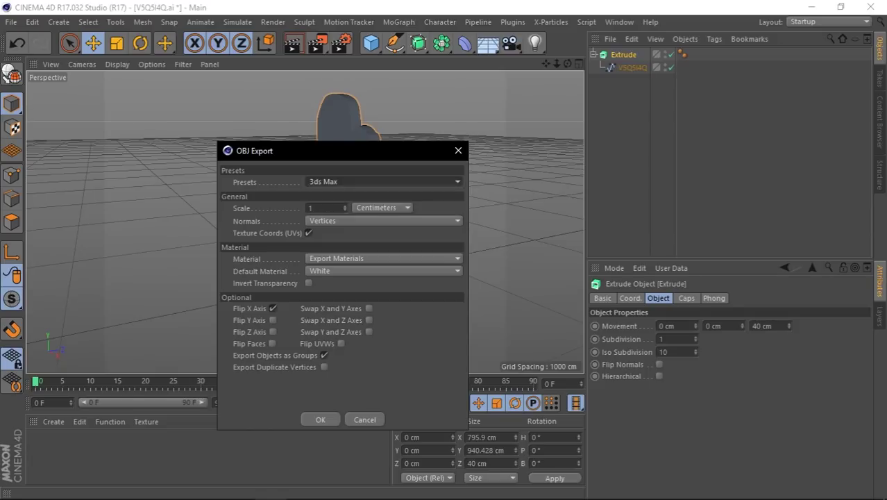
key(Return)
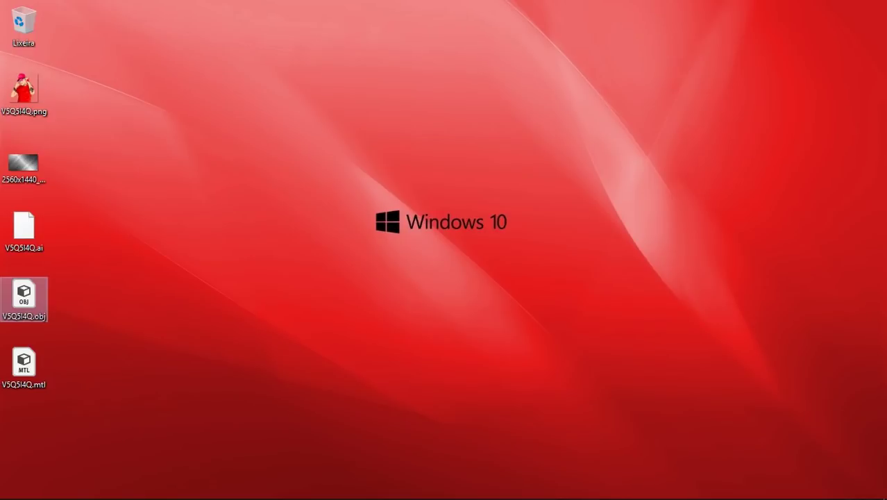
- Switch to Panzoid Clipmaker in Chrome and import V5Q5I4Q.obj from the Desktop as a custom object
mouse_move(144, 487)
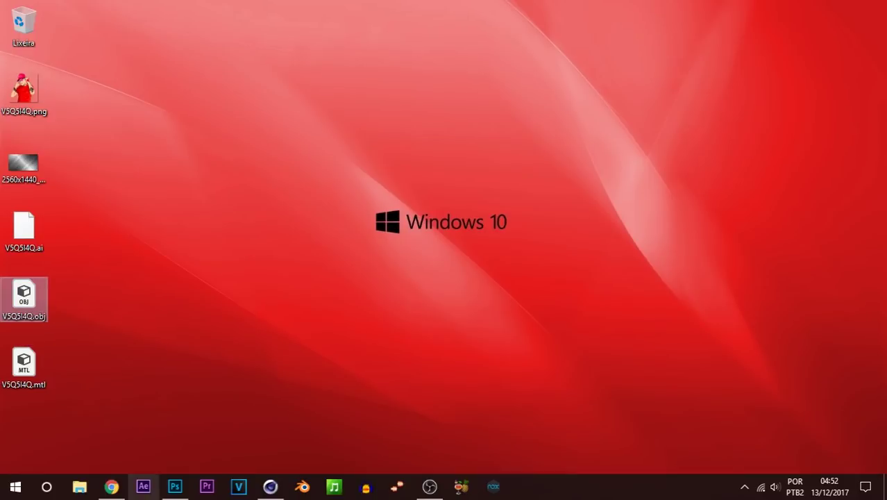
click(111, 486)
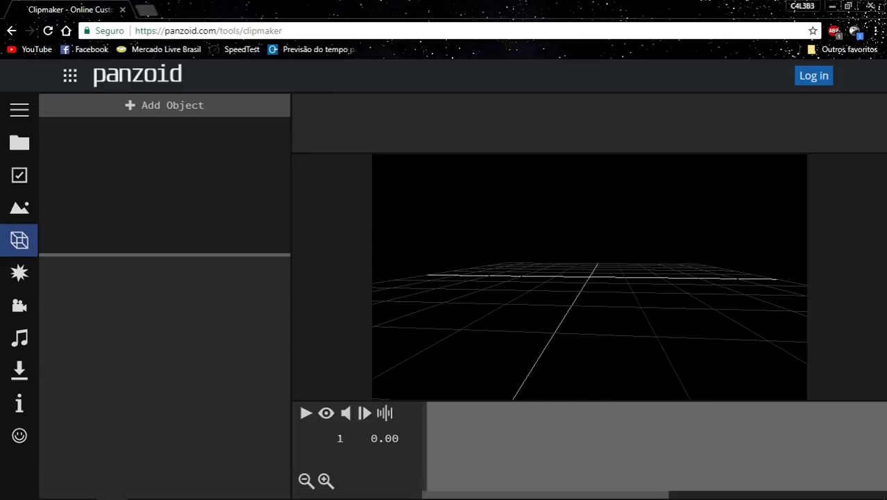
click(20, 109)
click(19, 109)
click(19, 110)
click(165, 105)
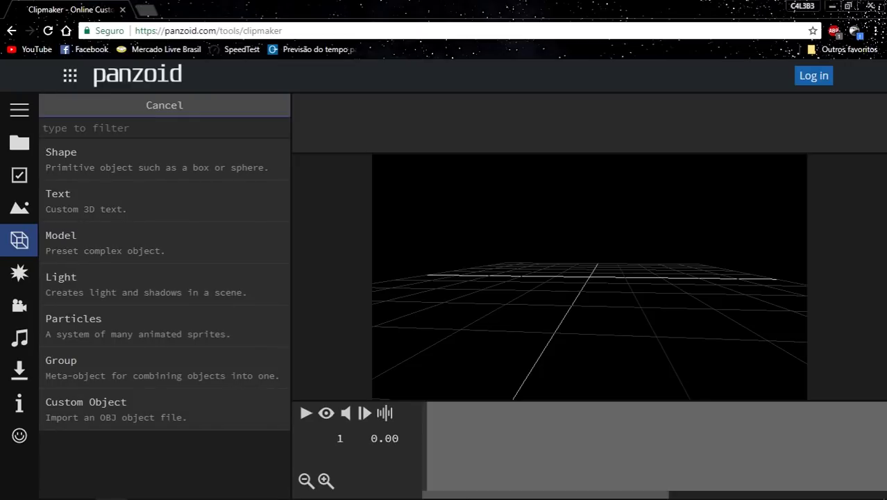
click(86, 408)
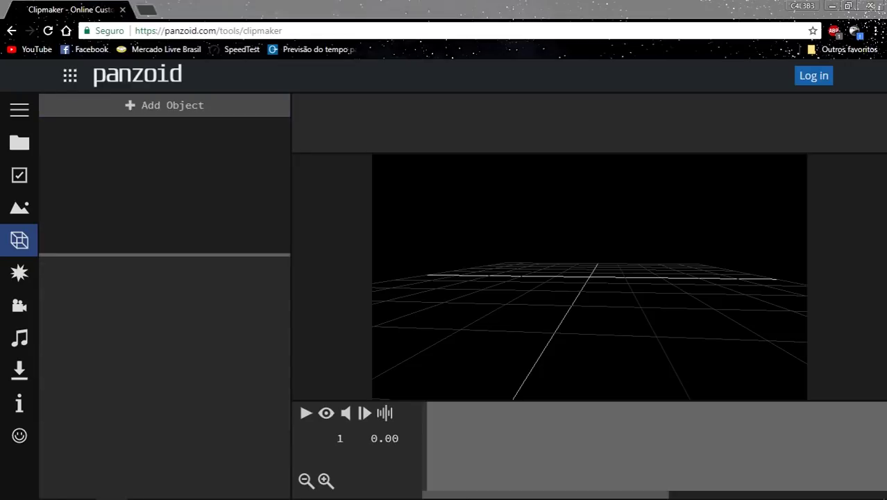
click(391, 106)
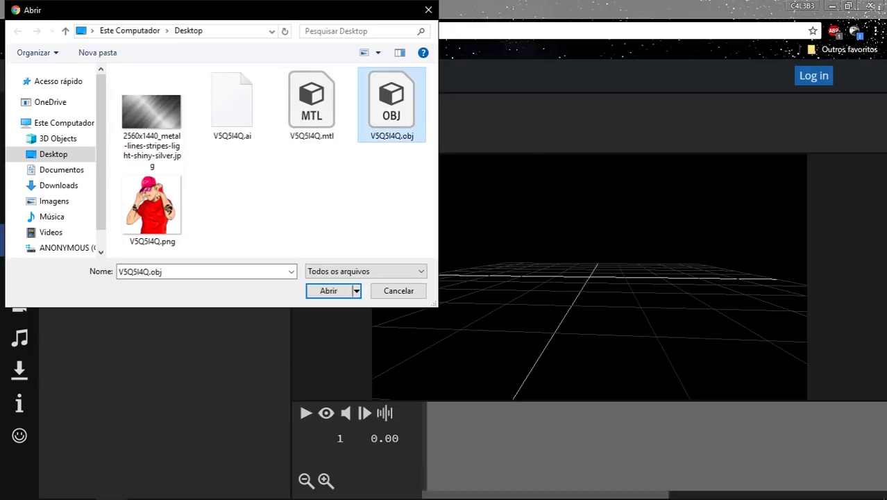
click(329, 291)
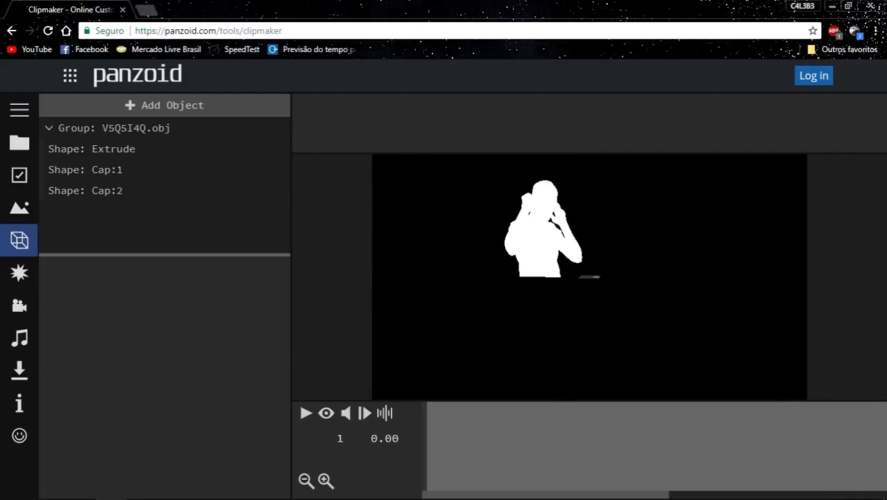
- Examine the imported silhouette from several angles and inspect its group, Extrude, Cap:1 and Cap:2 shapes
scroll(589, 277, down, 4)
scroll(589, 277, up, 12)
drag(589, 277, 649, 306)
scroll(648, 305, down, 3)
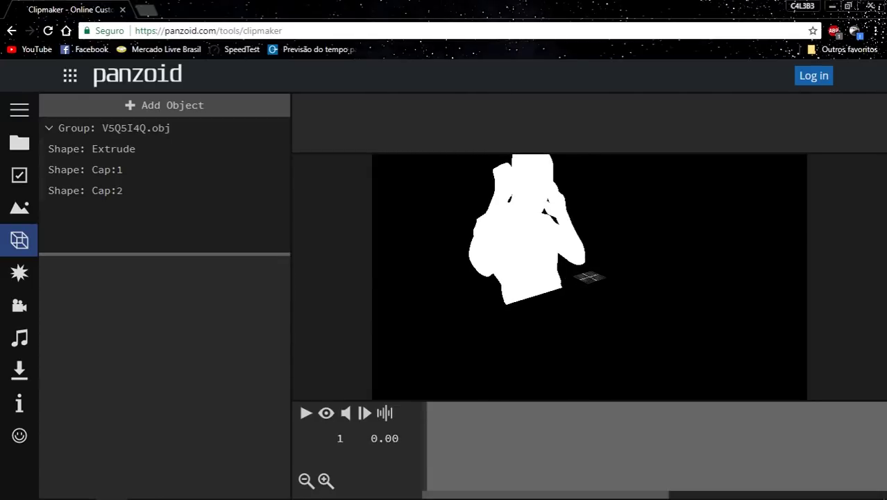
click(152, 149)
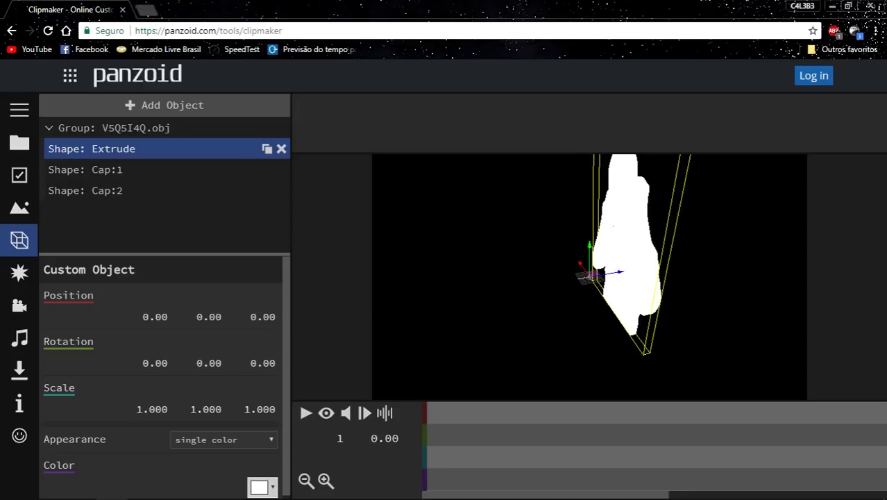
click(152, 128)
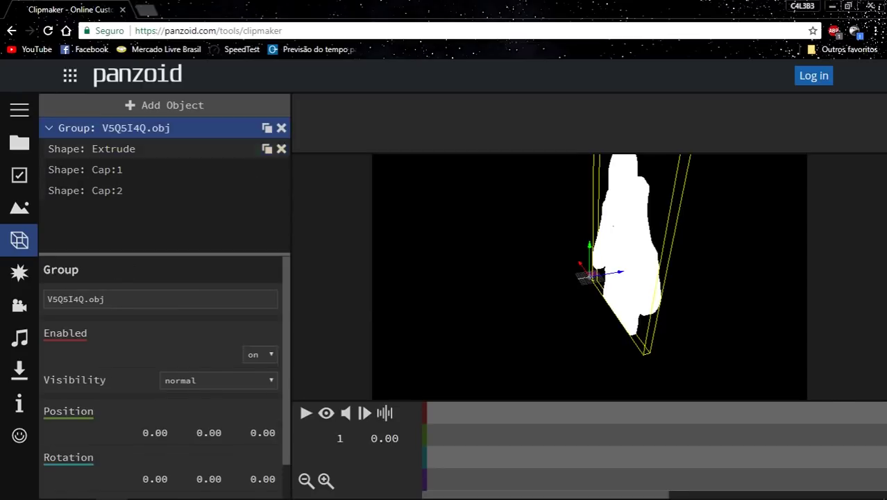
click(153, 148)
click(153, 128)
click(153, 128)
click(153, 149)
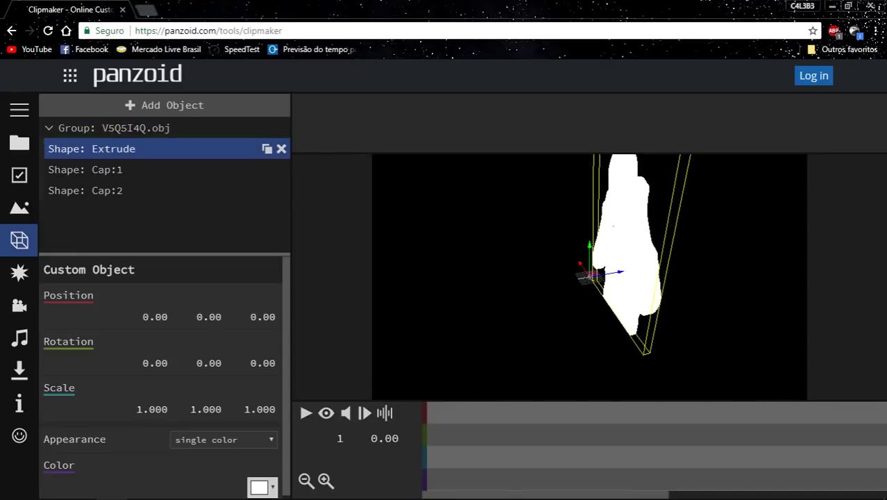
click(153, 170)
click(153, 190)
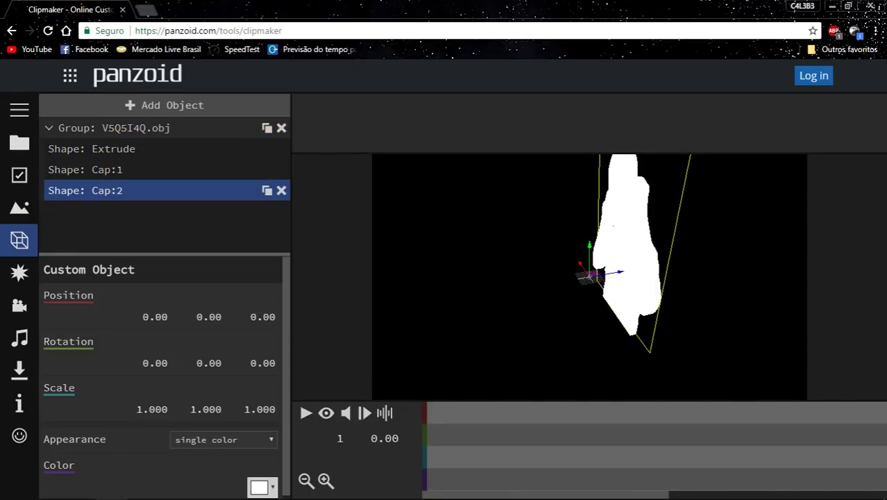
click(153, 128)
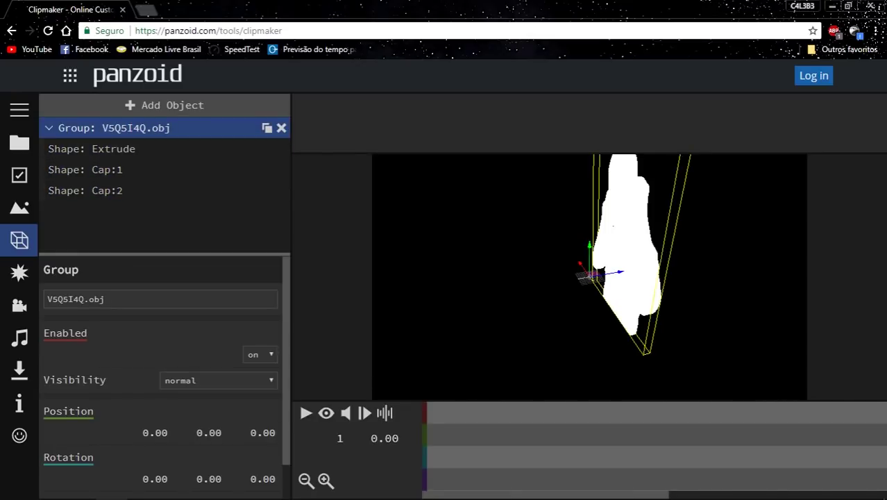
click(152, 190)
click(152, 169)
click(152, 149)
- Rotate the whole V5Q5I4Q.obj group 180 degrees about the Y axis
click(153, 127)
scroll(160, 375, down, 1)
click(208, 440)
text(180)
key(Return)
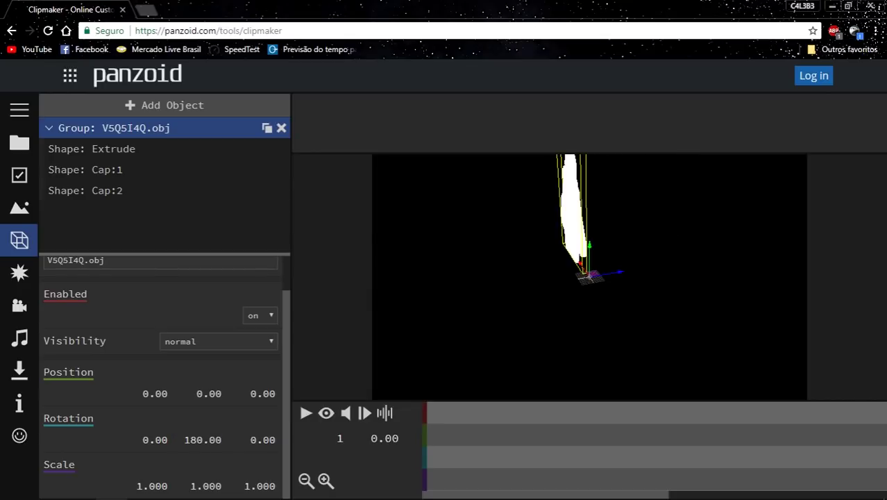
- Scale the V5Q5I4Q.obj group to 0.1 on the X, Y and Z axes
drag(486, 278, 569, 281)
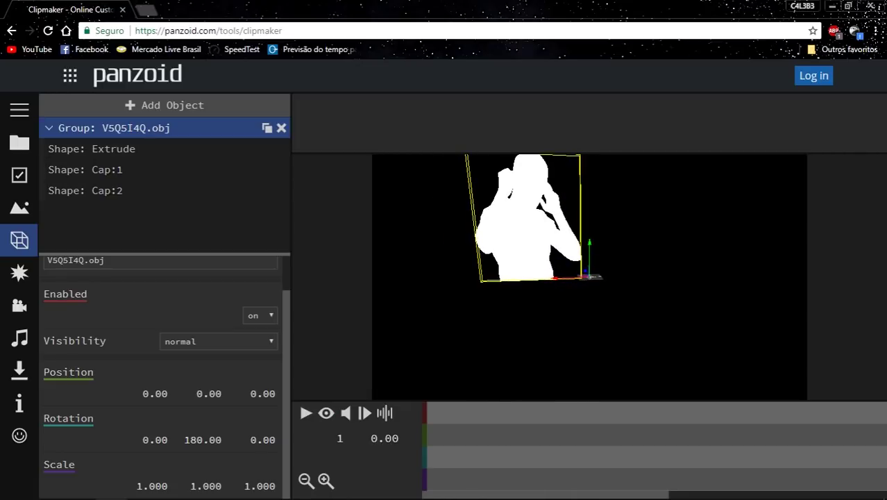
drag(152, 486, 135, 486)
click(152, 485)
click(166, 486)
key(BackSpace)
key(BackSpace)
key(BackSpace)
text(1)
key(Return)
click(205, 486)
text(0.1)
key(Tab)
text(0.1)
key(Return)
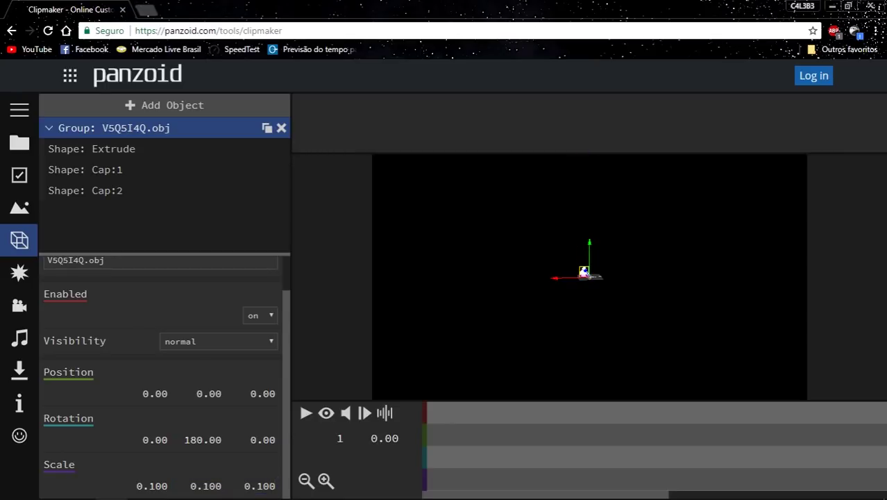
- Center the group by moving it to about X -48, Y -39, and switch the viewport to the camera preview
scroll(588, 271, up, 5)
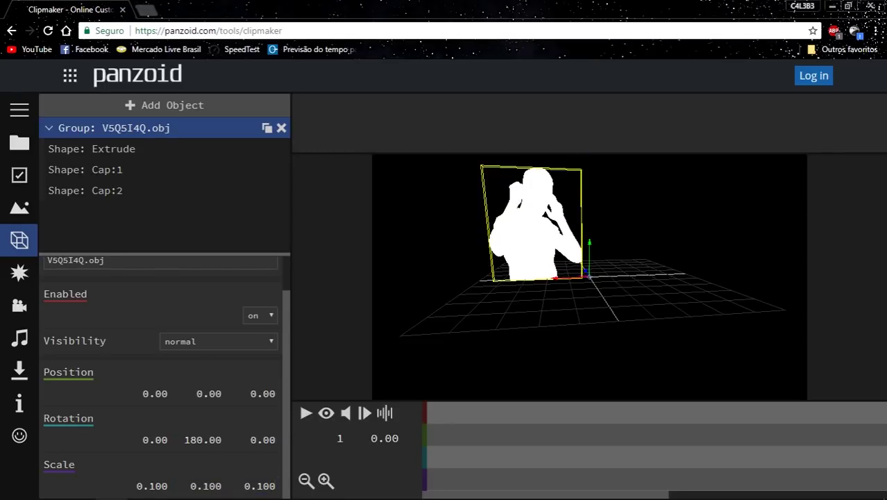
drag(611, 215, 590, 202)
drag(556, 277, 605, 277)
drag(638, 247, 609, 257)
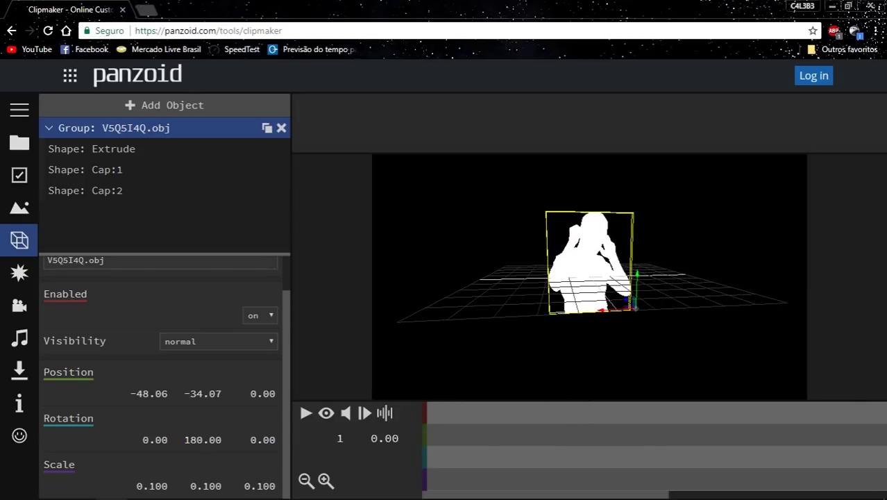
click(327, 413)
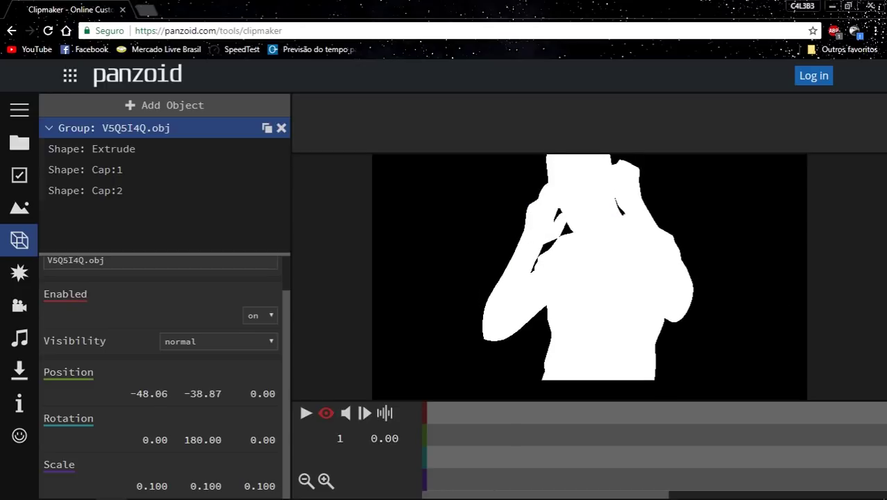